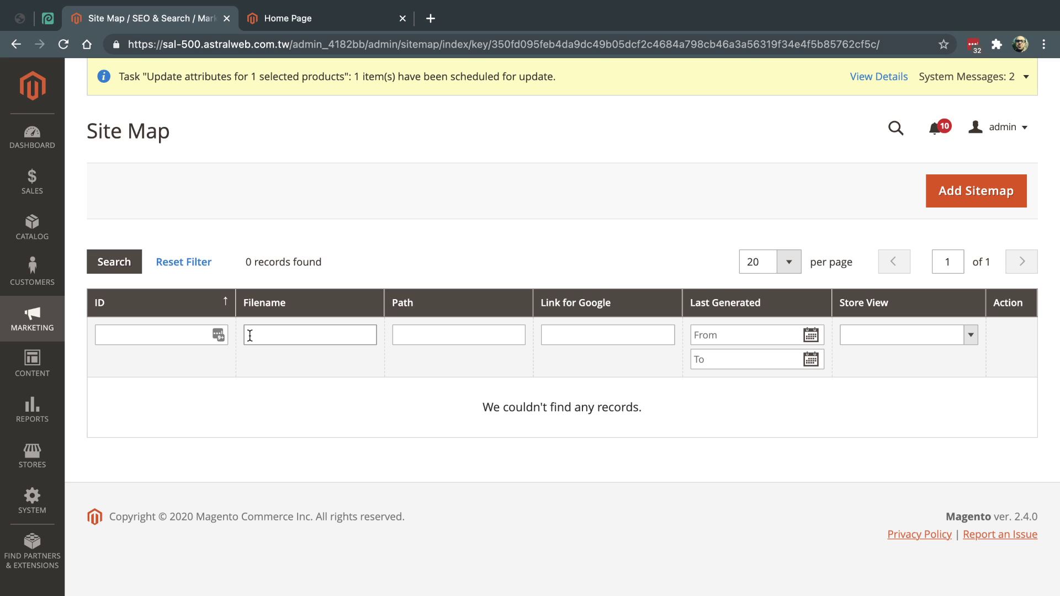
Go to Stores > Configuration, then Catalog > XML Sitemap settings.
{"action": "left_click", "coordinate": [34, 451]}
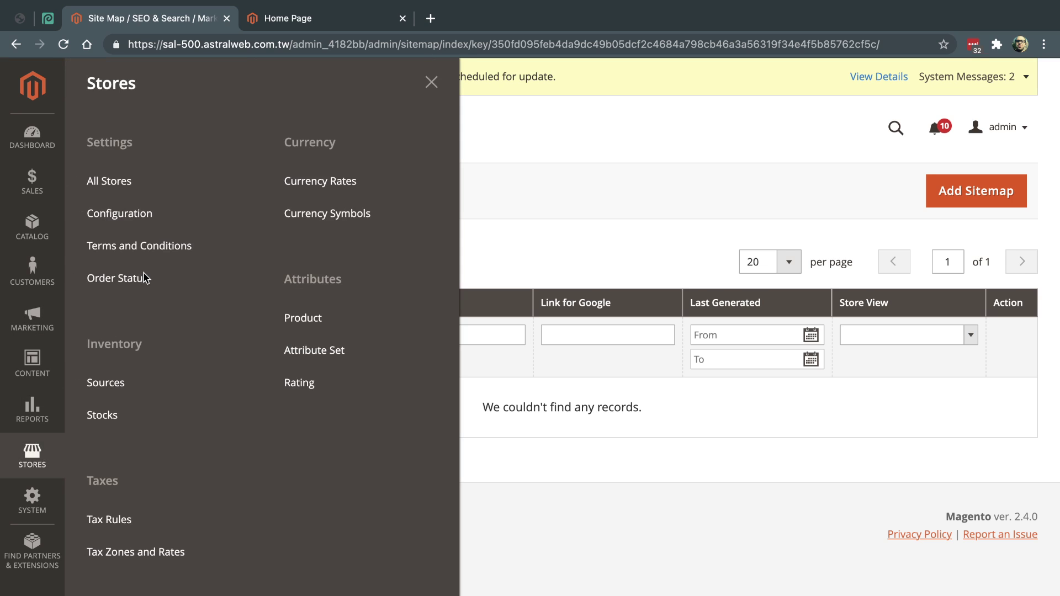
{"action": "left_click", "coordinate": [181, 220]}
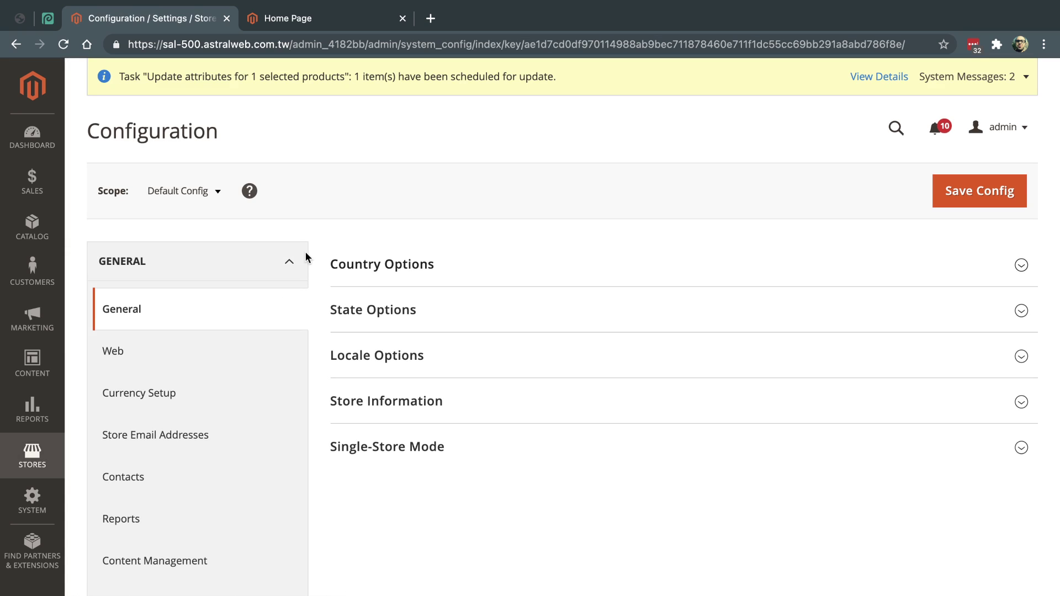
{"action": "left_click", "coordinate": [302, 261]}
{"action": "scroll", "coordinate": [301, 308], "scroll_direction": "down", "scroll_amount": 3}
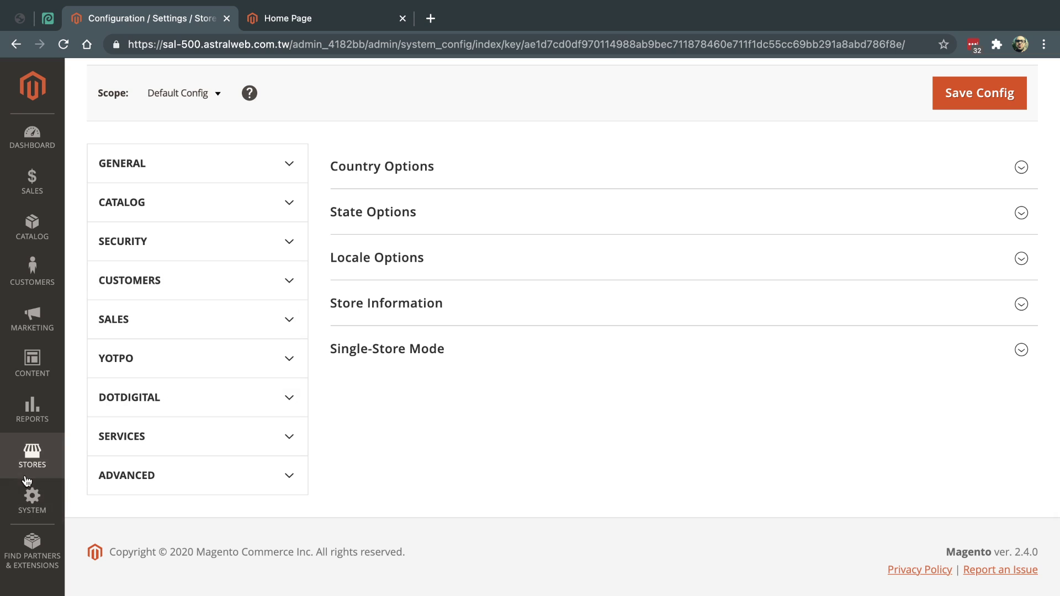
{"action": "left_click", "coordinate": [289, 210]}
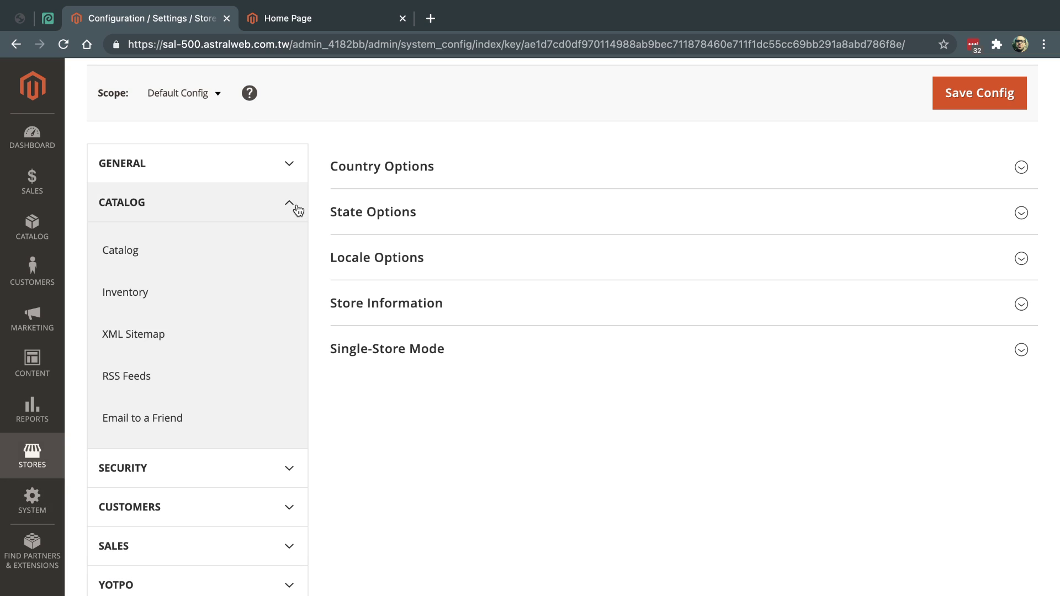
{"action": "left_click", "coordinate": [189, 334]}
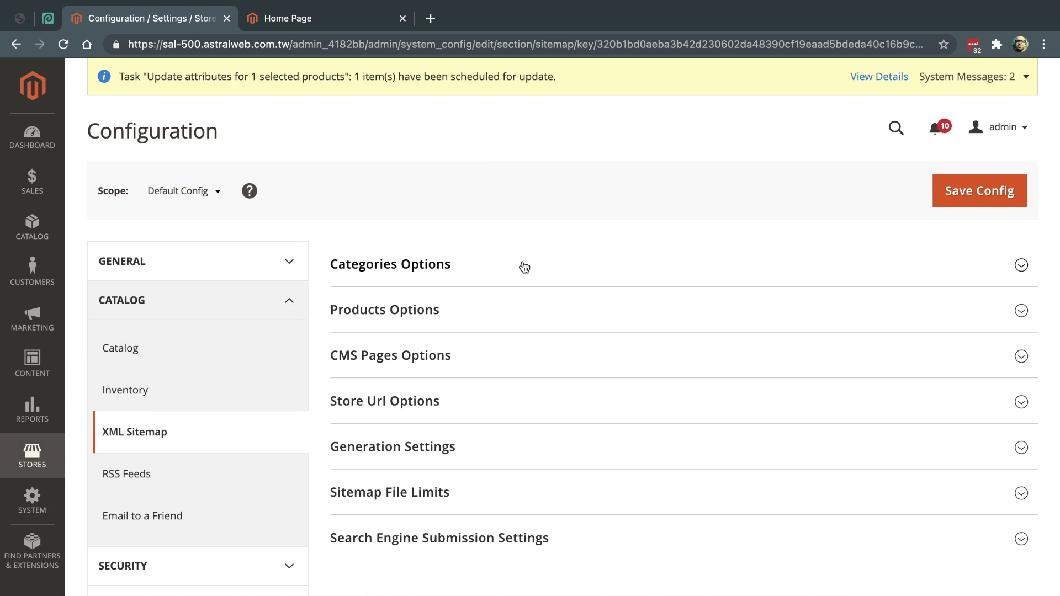
Expand every XML Sitemap group, from Categories Options to Search Engine Submission Settings.
{"action": "left_click", "coordinate": [493, 540]}
{"action": "left_click", "coordinate": [495, 492]}
{"action": "left_click", "coordinate": [499, 447]}
{"action": "left_click", "coordinate": [502, 401]}
{"action": "left_click", "coordinate": [502, 355]}
{"action": "left_click", "coordinate": [500, 309]}
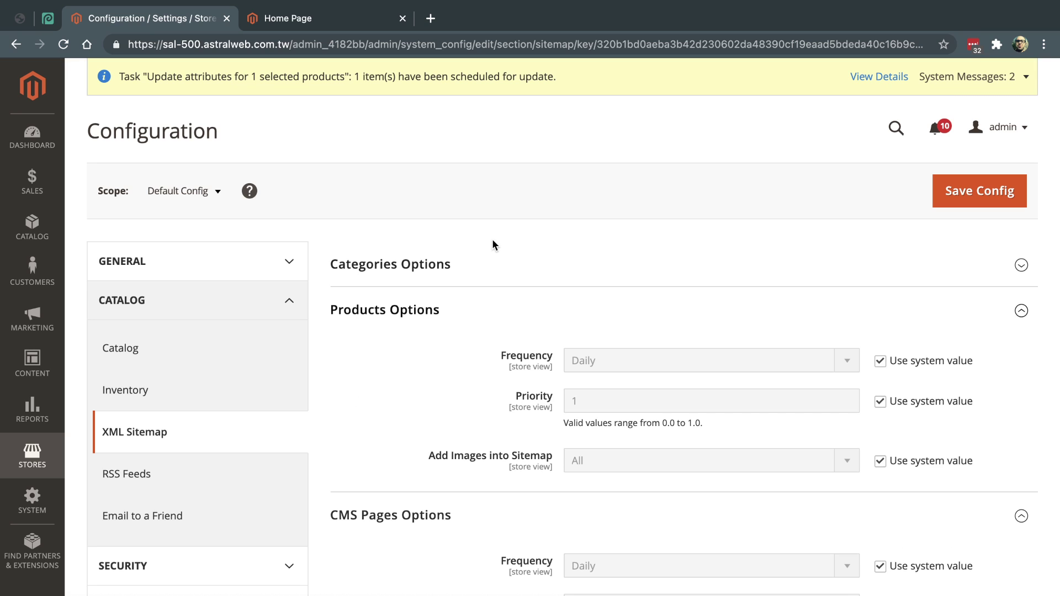
{"action": "left_click", "coordinate": [515, 276]}
{"action": "scroll", "coordinate": [518, 276], "scroll_direction": "down", "scroll_amount": 10}
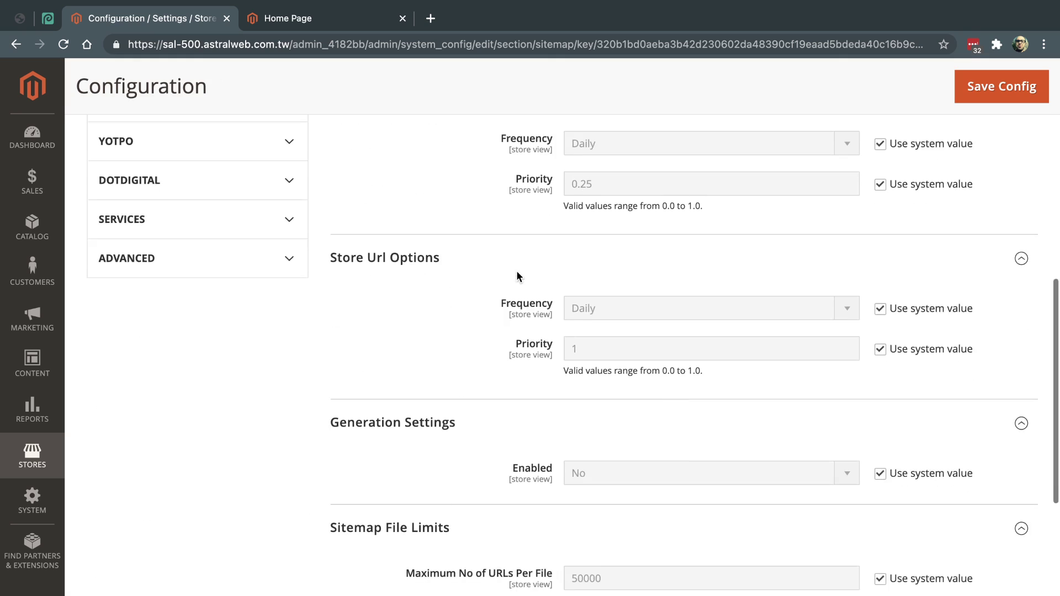
{"action": "scroll", "coordinate": [519, 279], "scroll_direction": "down", "scroll_amount": 5}
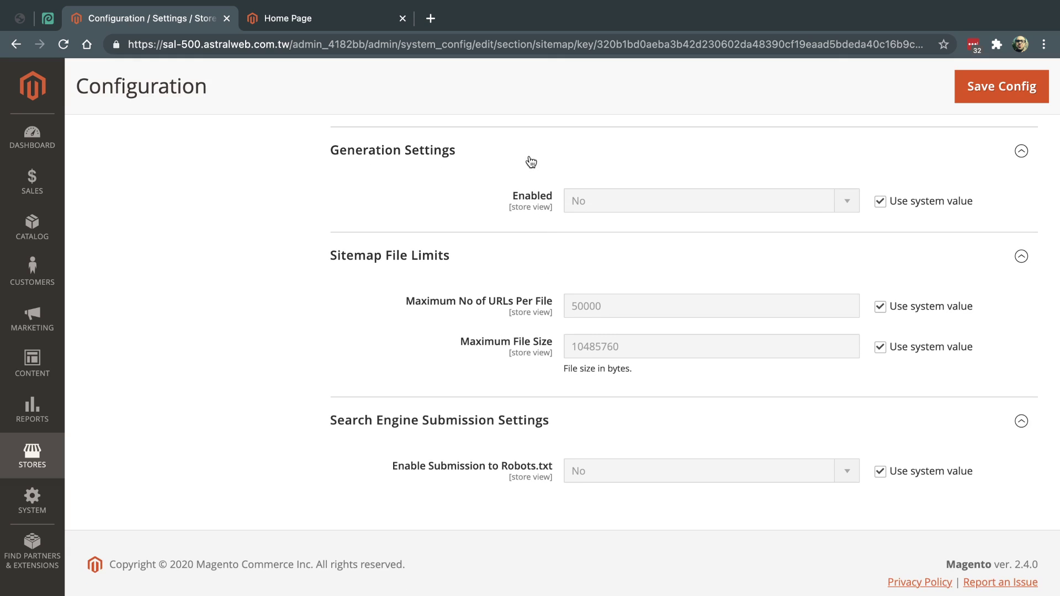
Set Generation Settings Enabled to Yes instead of the system value, and save the config.
{"action": "left_click", "coordinate": [880, 202]}
{"action": "left_click", "coordinate": [755, 201]}
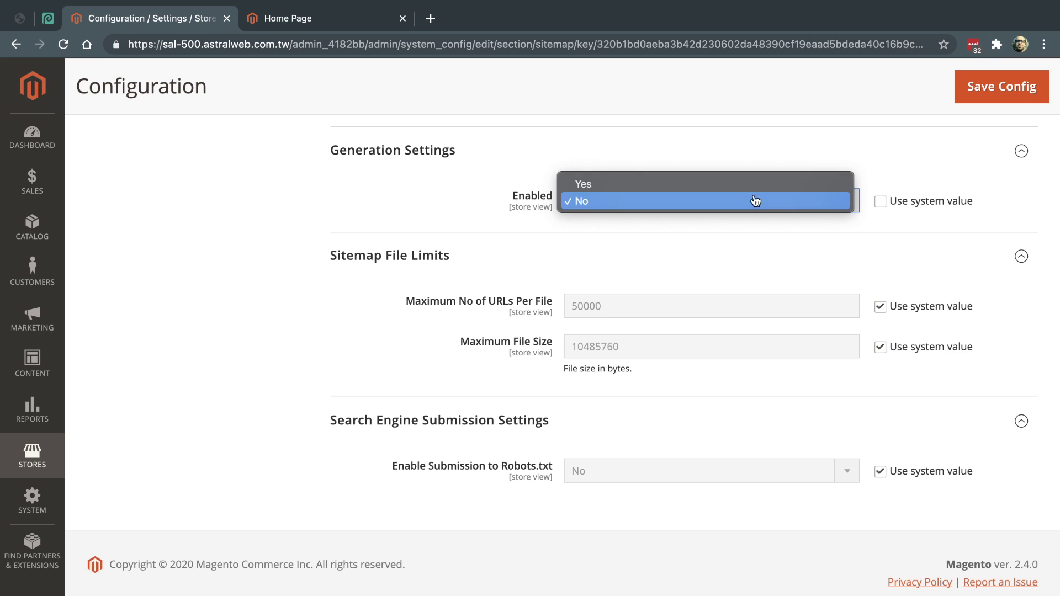
{"action": "left_click", "coordinate": [751, 187]}
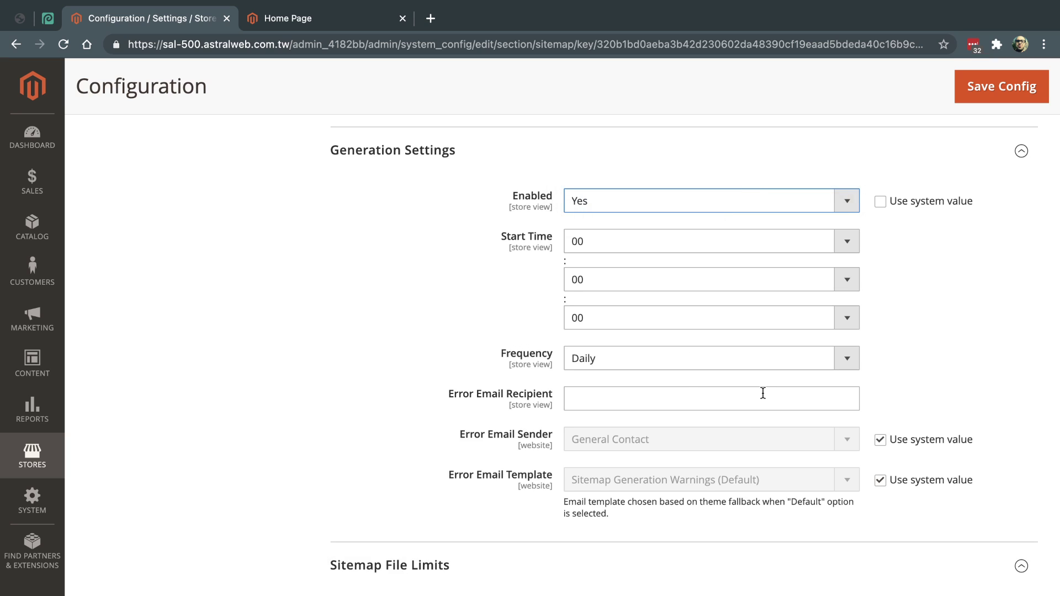
{"action": "left_click_drag", "start_coordinate": [426, 399], "coordinate": [558, 402]}
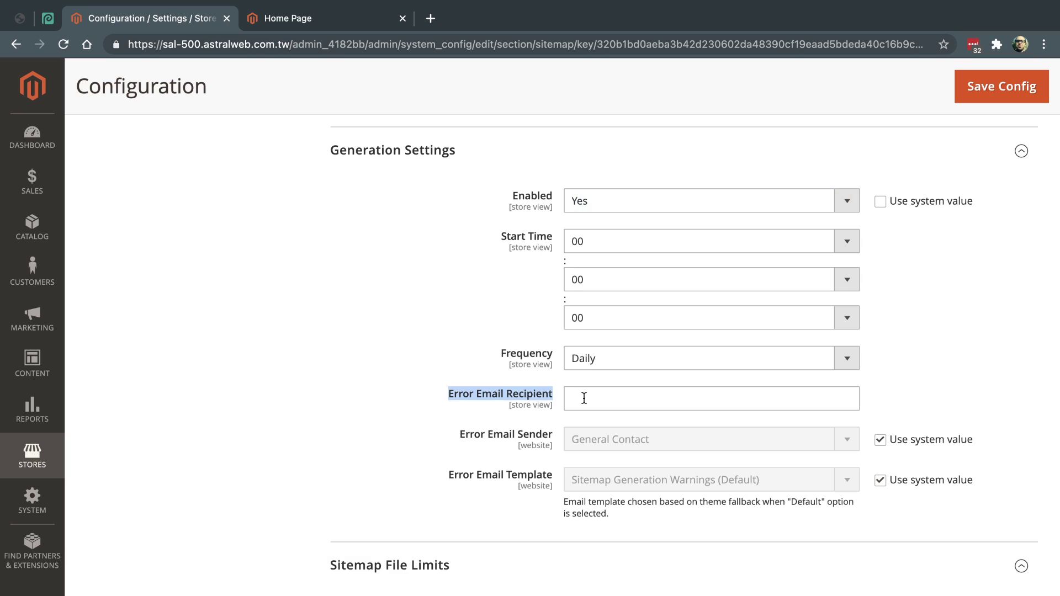
{"action": "left_click", "coordinate": [990, 95]}
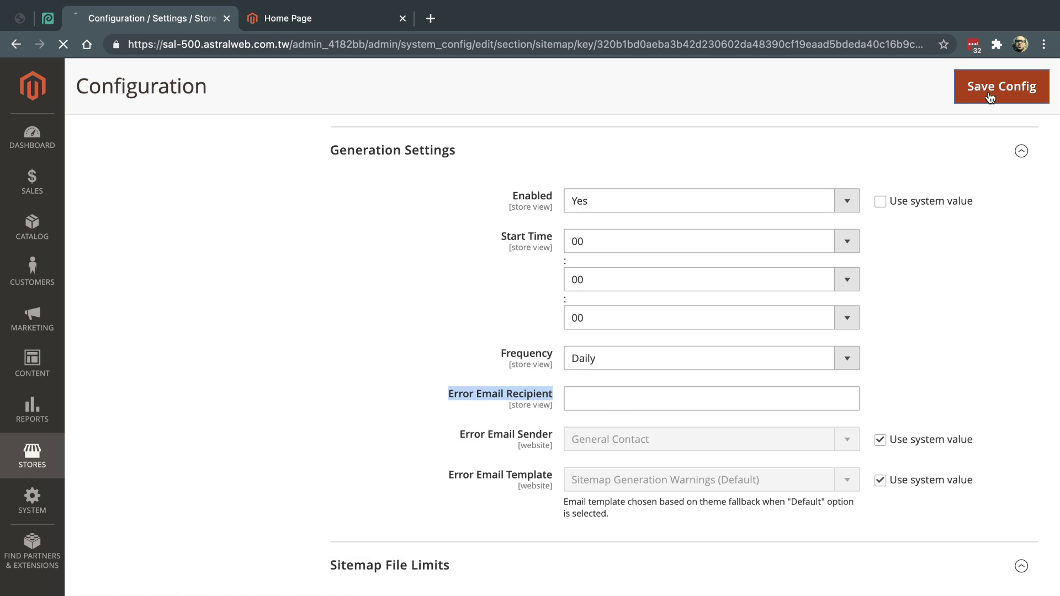
{"action": "scroll", "coordinate": [449, 338], "scroll_direction": "up", "scroll_amount": 10}
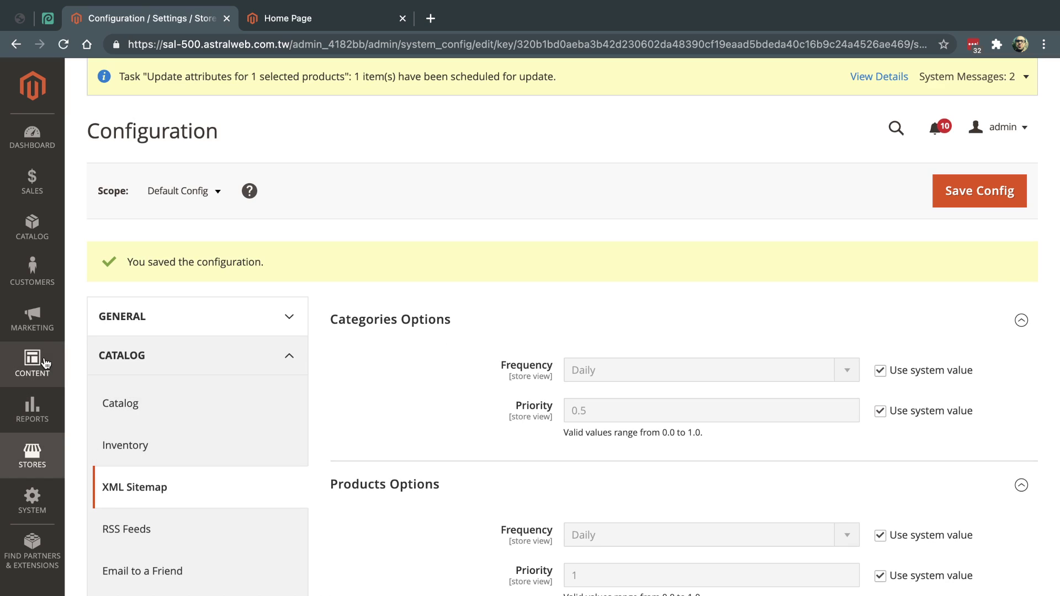
Start a new sitemap from Marketing > Site Map.
{"action": "left_click", "coordinate": [38, 323]}
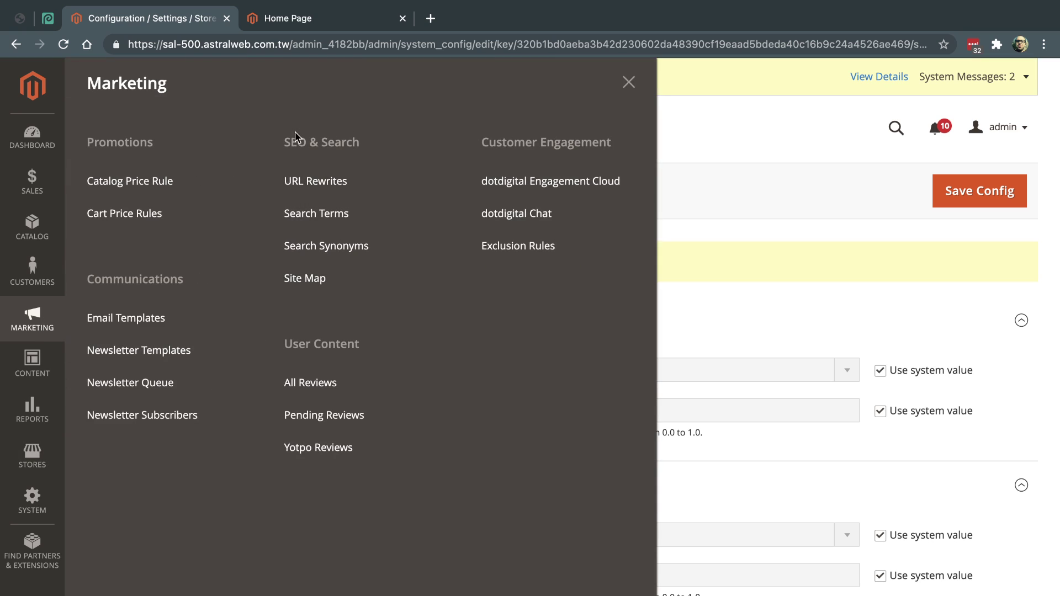
{"action": "left_click", "coordinate": [328, 284]}
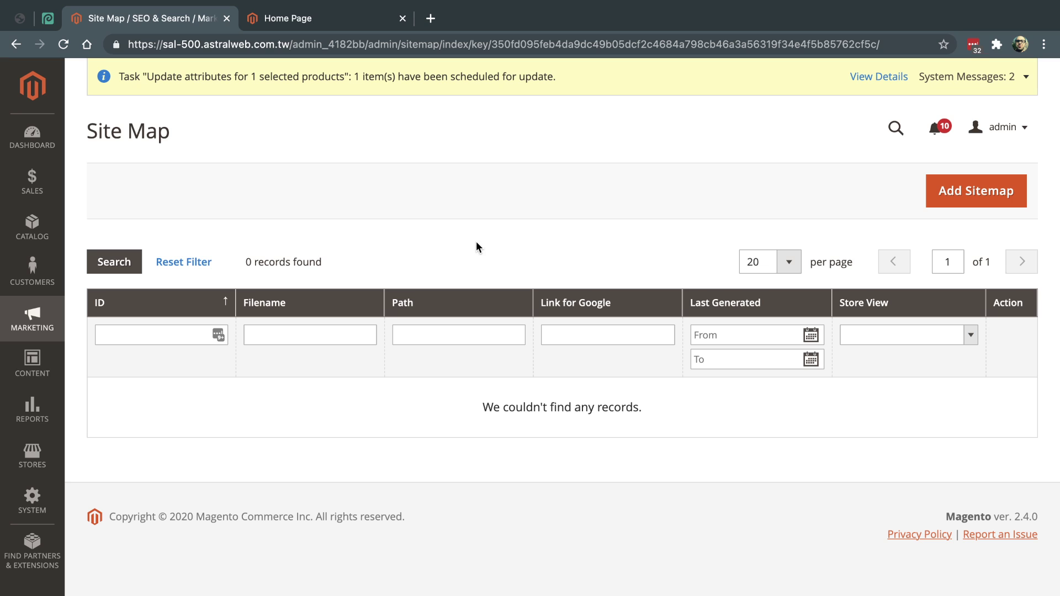
{"action": "left_click", "coordinate": [970, 203]}
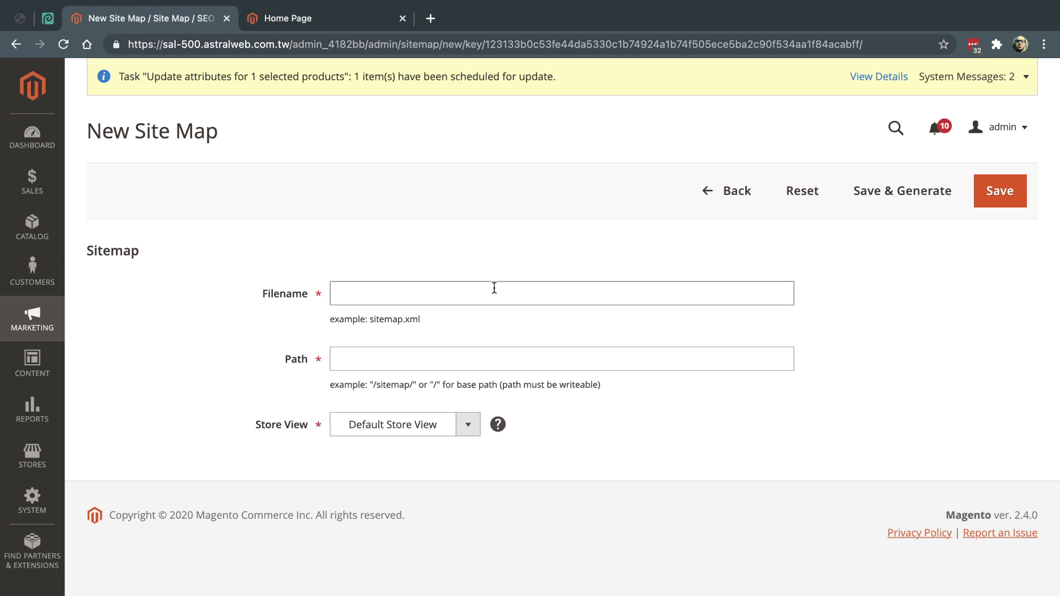
Name the sitemap sitemap.xml with path /, then save and generate it.
{"action": "left_click", "coordinate": [495, 288]}
{"action": "type", "text": "sitemap.xml"}
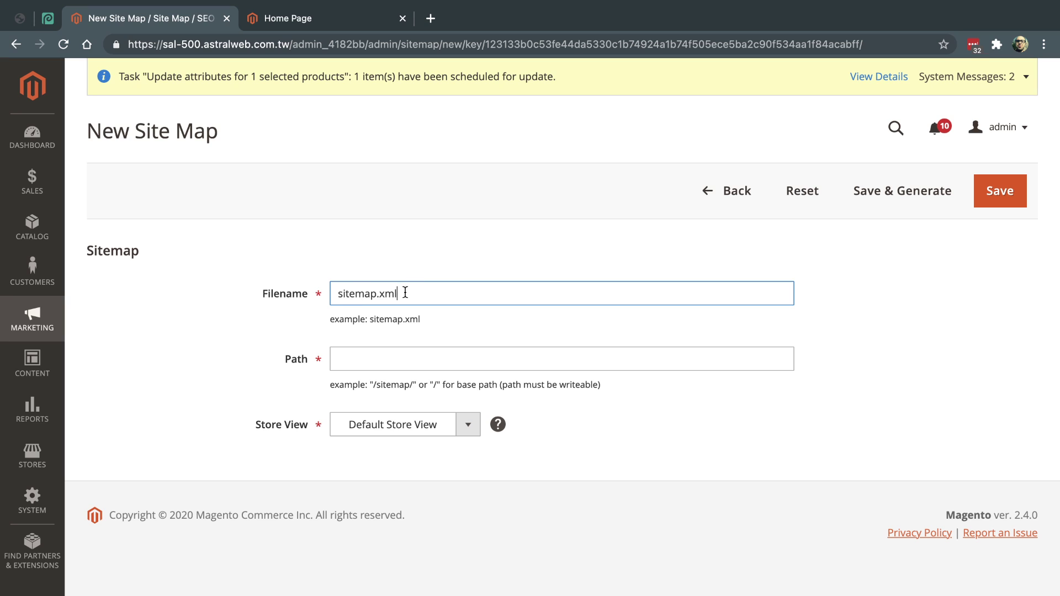
{"action": "left_click", "coordinate": [383, 360]}
{"action": "type", "text": "/"}
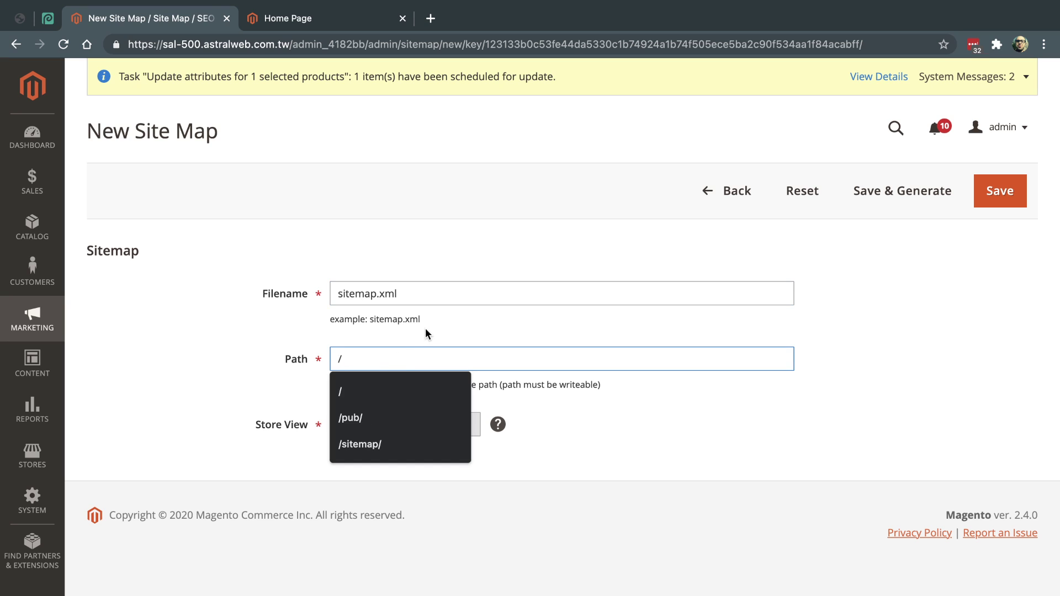
{"action": "left_click", "coordinate": [339, 362]}
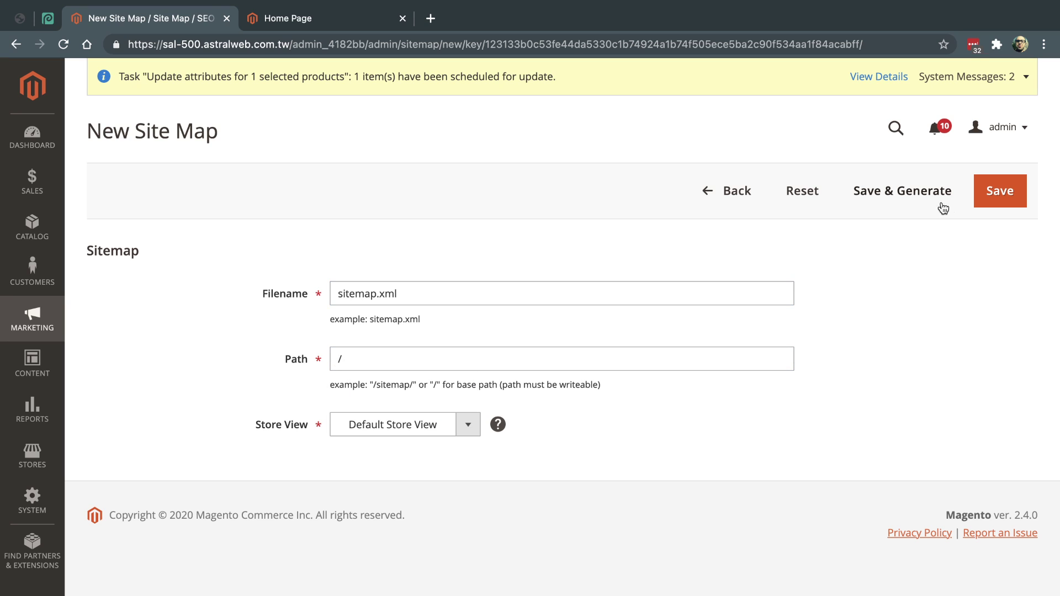
{"action": "left_click", "coordinate": [905, 192]}
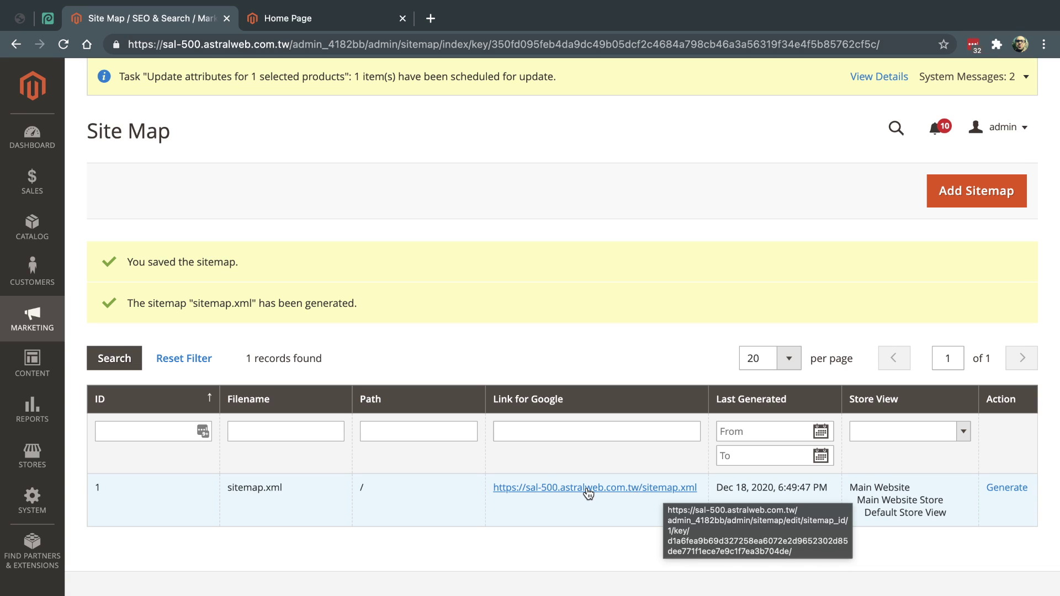
Open the sitemap's root link in a new tab, see 404 Not Found, and return to Site Map.
{"action": "right_click", "coordinate": [588, 492]}
{"action": "left_click", "coordinate": [646, 419]}
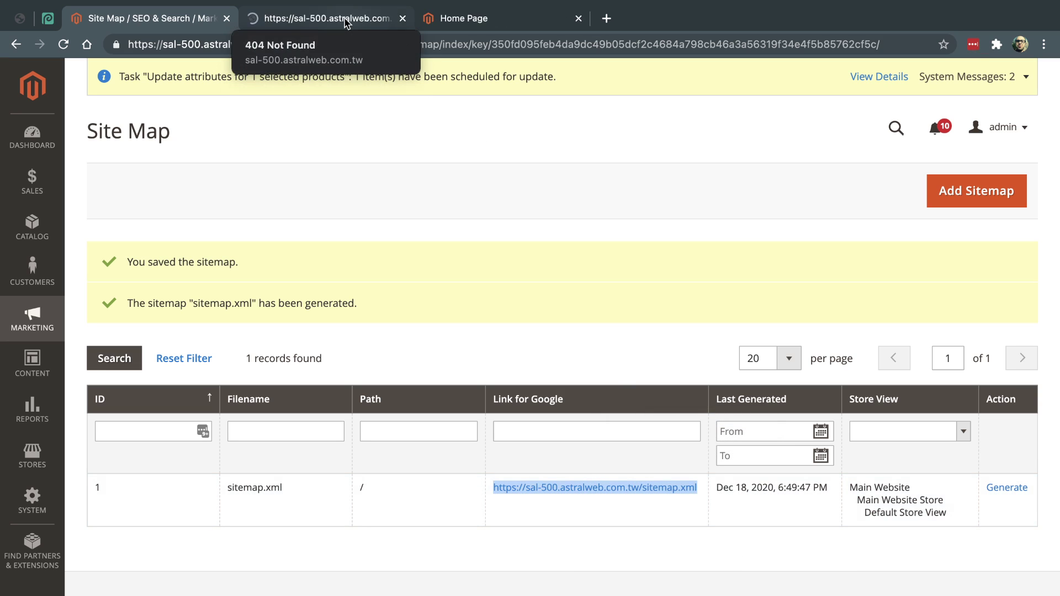
{"action": "left_click", "coordinate": [332, 18]}
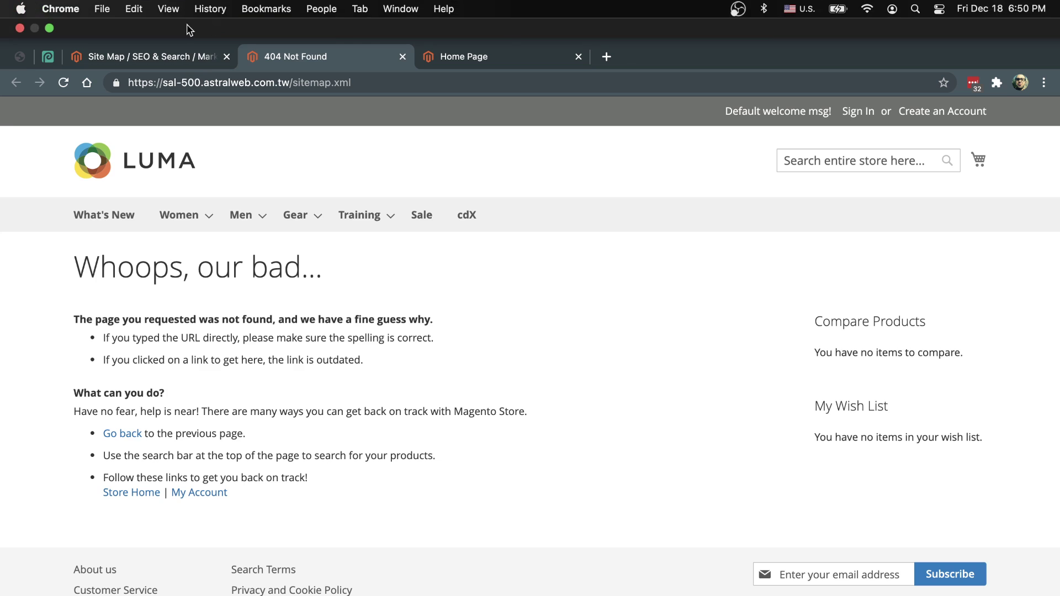
{"action": "left_click", "coordinate": [157, 16]}
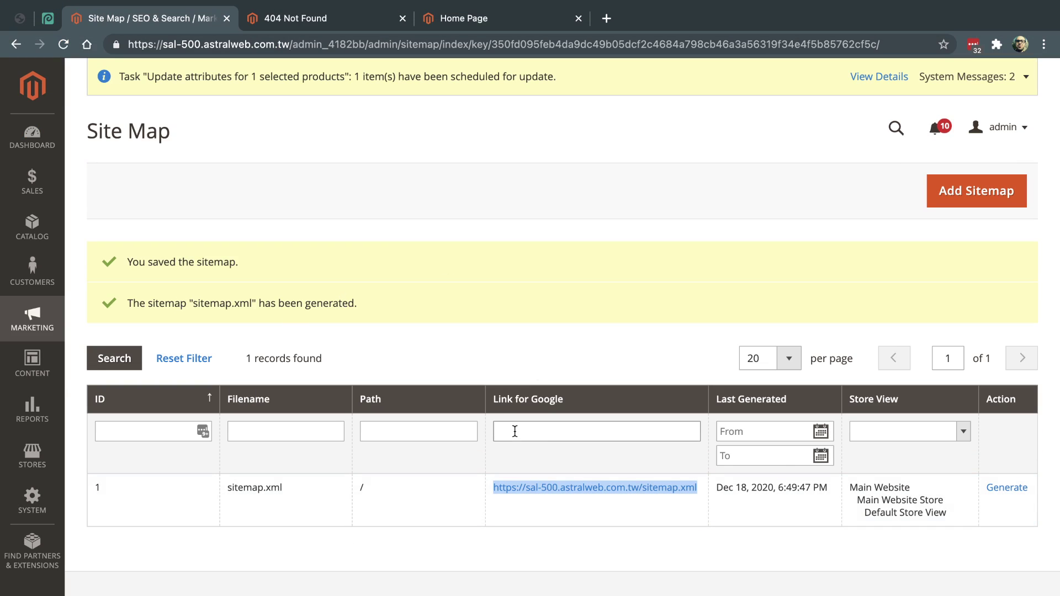
Change the sitemap.xml path to /pub/ and save and generate it again.
{"action": "left_click", "coordinate": [418, 488]}
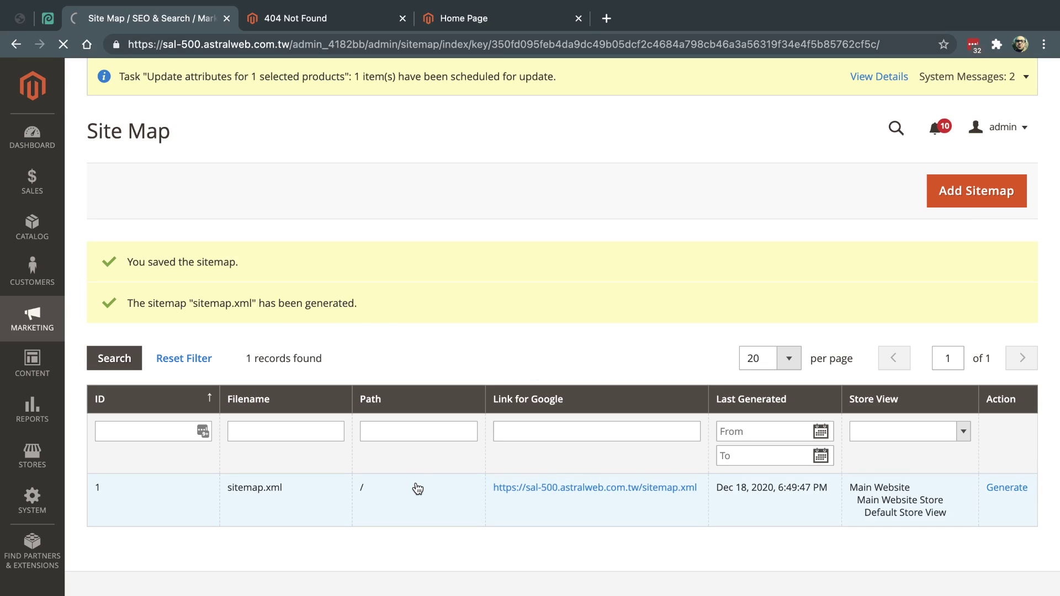
{"action": "left_click", "coordinate": [401, 358]}
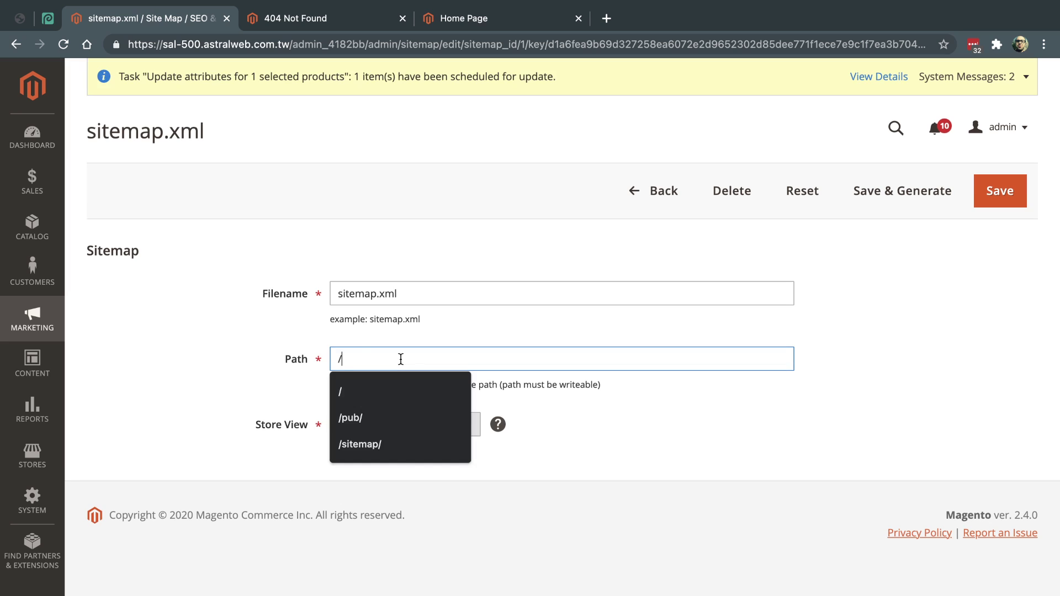
{"action": "type", "text": "pub/"}
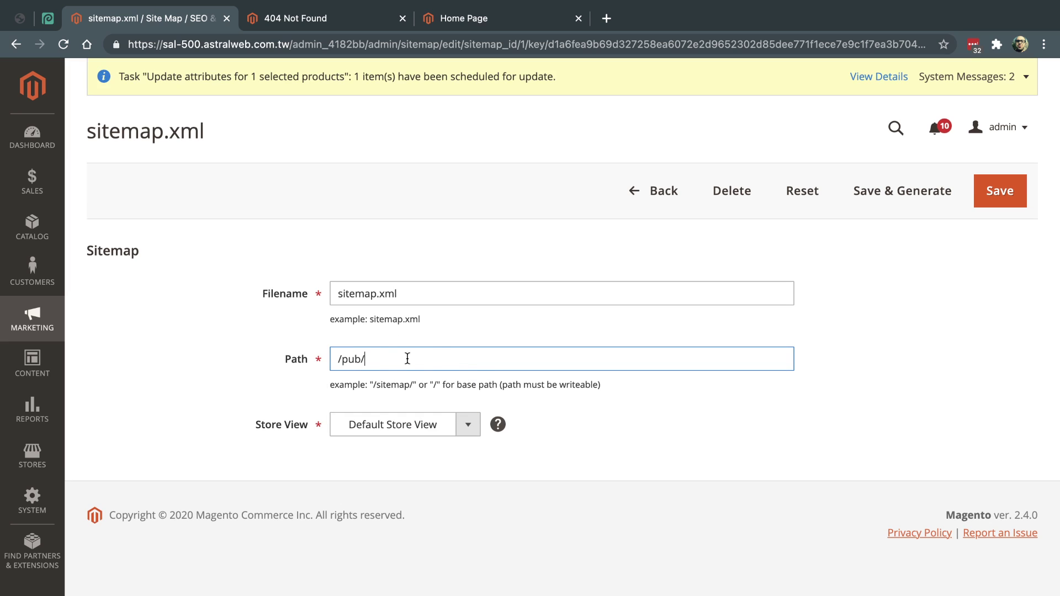
{"action": "left_click", "coordinate": [895, 200]}
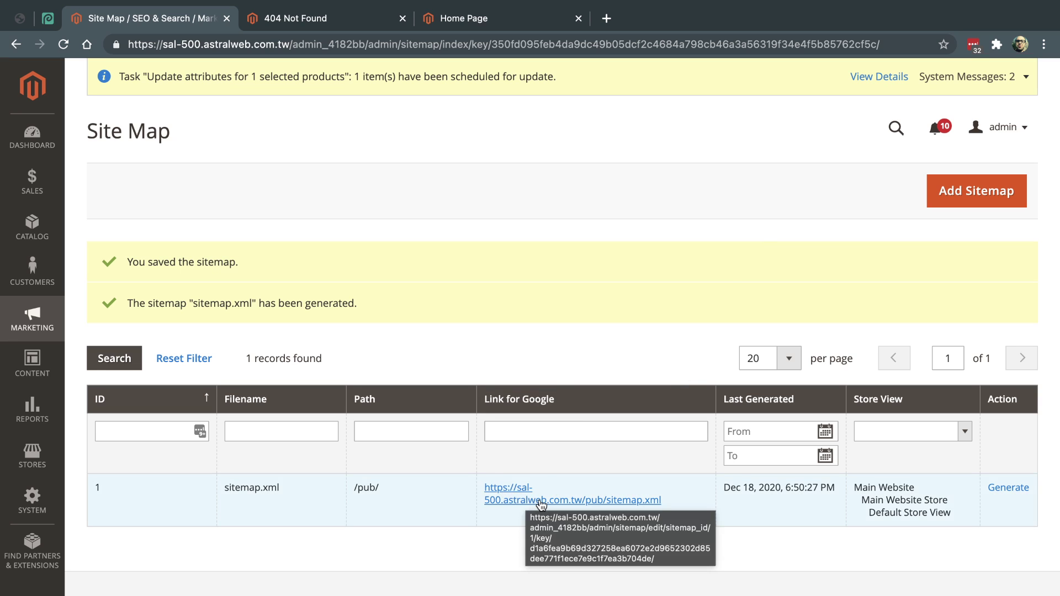
Open the regenerated /pub/sitemap.xml link in a new tab and view it.
{"action": "right_click", "coordinate": [540, 504]}
{"action": "left_click", "coordinate": [585, 425]}
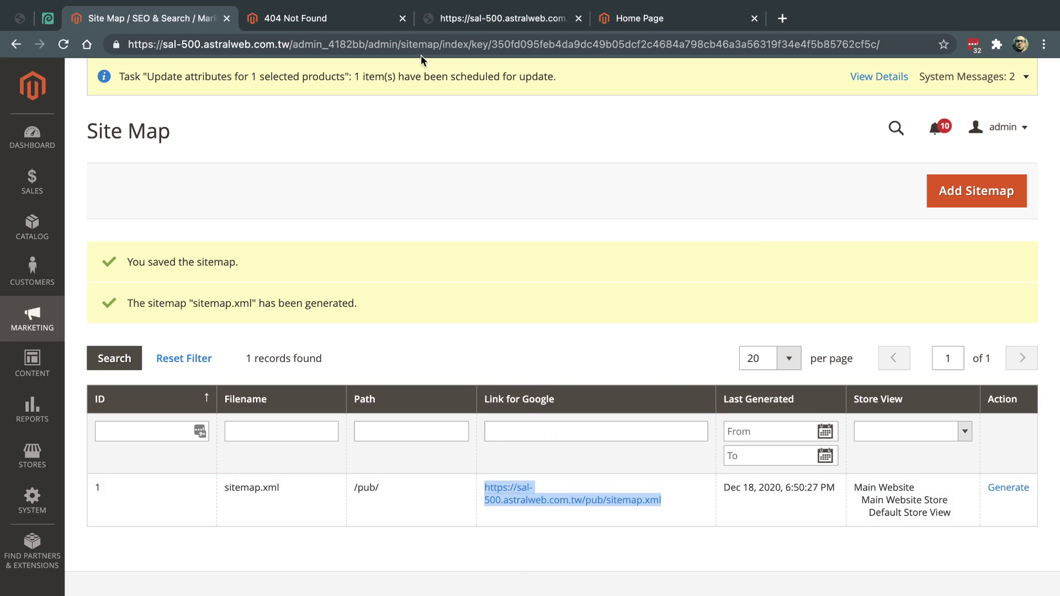
{"action": "left_click", "coordinate": [496, 22]}
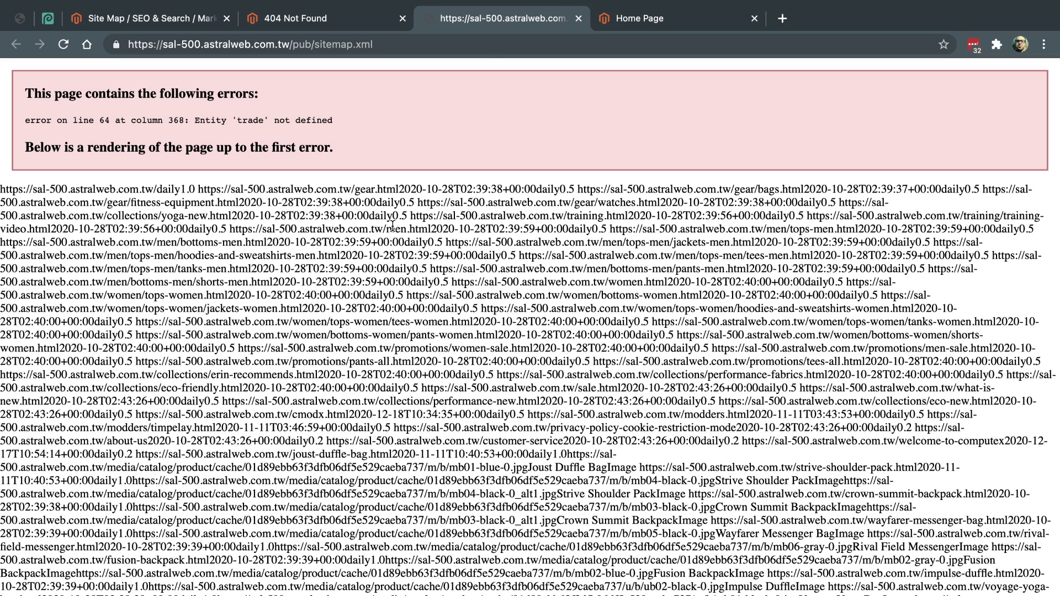
{"action": "right_click", "coordinate": [405, 239]}
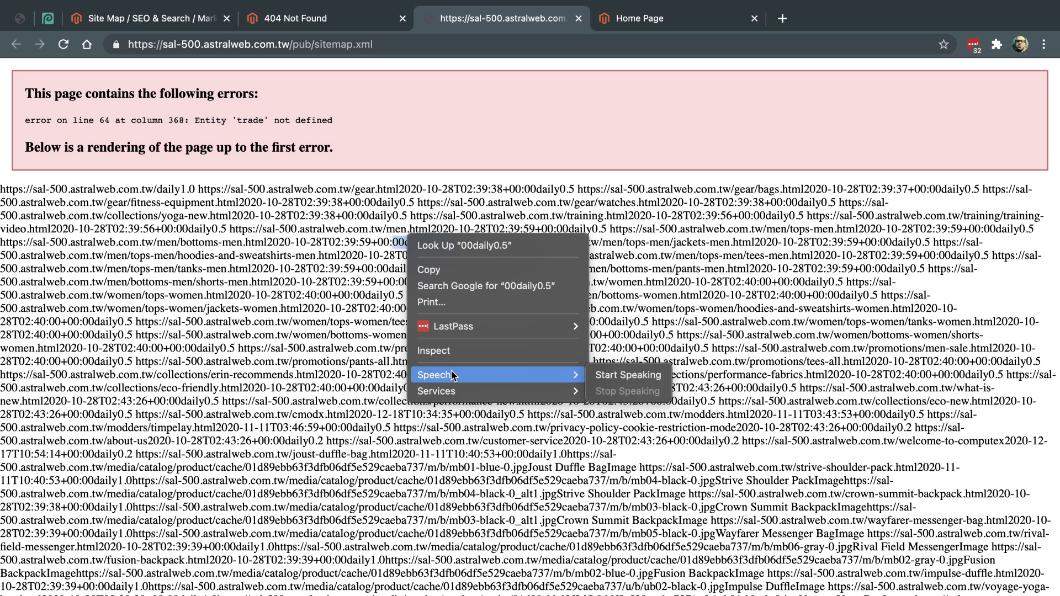
{"action": "left_click", "coordinate": [327, 299]}
{"action": "right_click", "coordinate": [393, 266]}
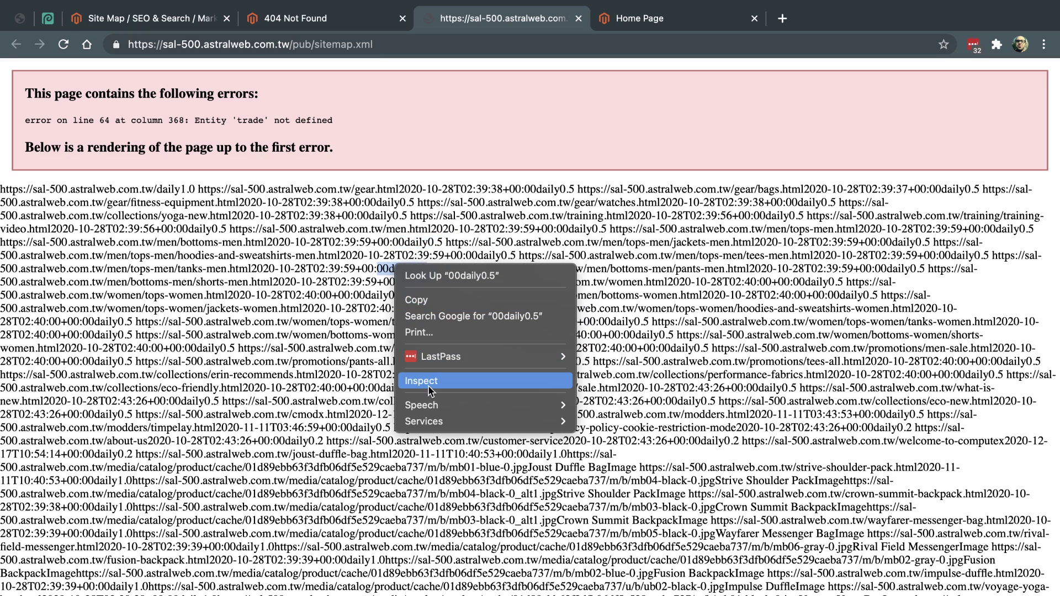
{"action": "left_click", "coordinate": [332, 315]}
Prefix the address with view-source: to show the sitemap's raw XML.
{"action": "left_click", "coordinate": [300, 44]}
{"action": "key", "text": "Home"}
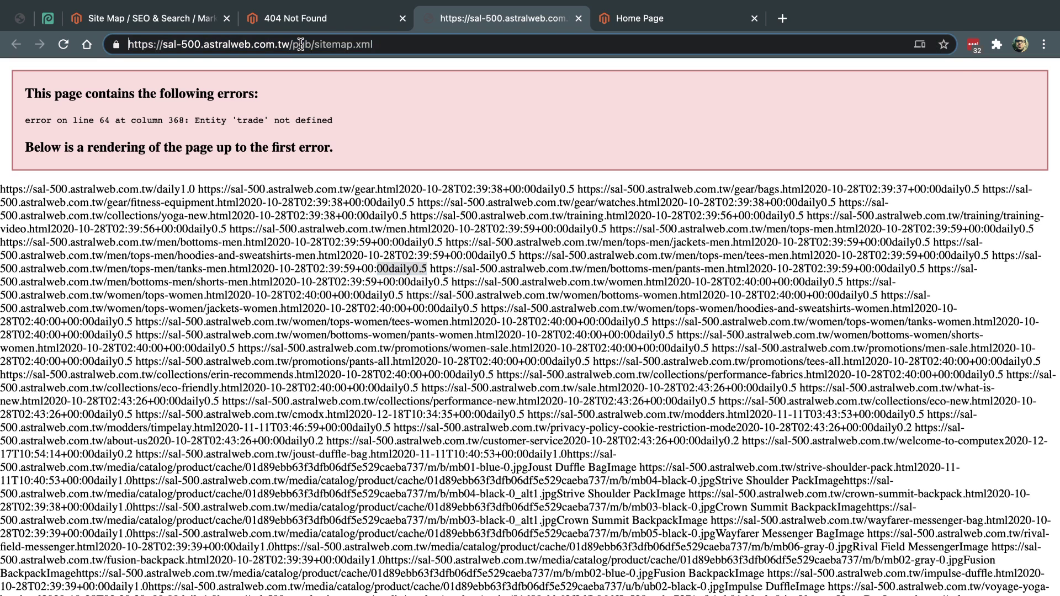
{"action": "type", "text": "view-source:"}
{"action": "key", "text": "Return"}
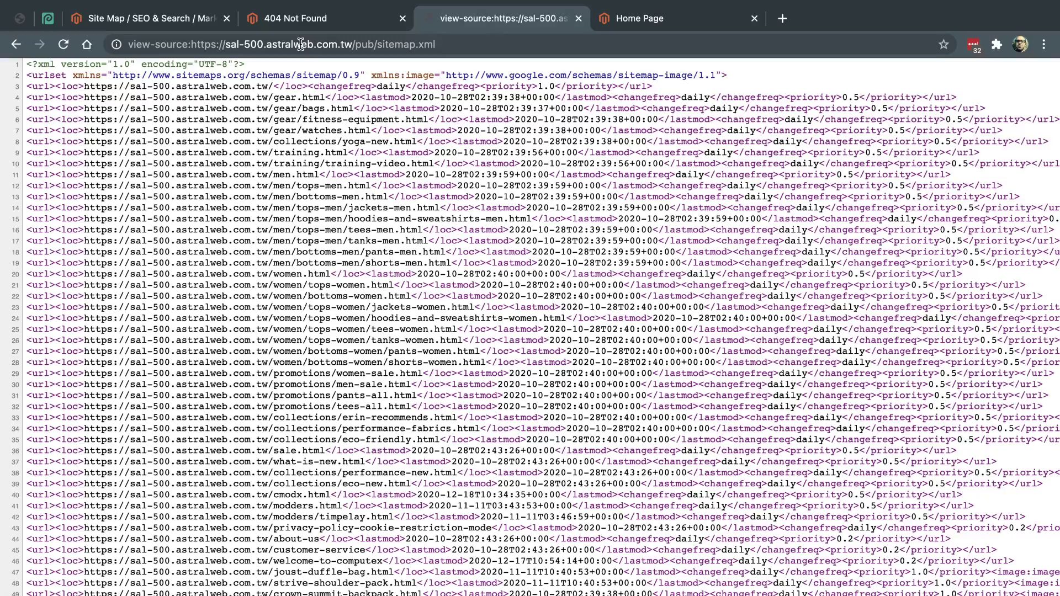
{"action": "scroll", "coordinate": [454, 252], "scroll_direction": "down", "scroll_amount": 10}
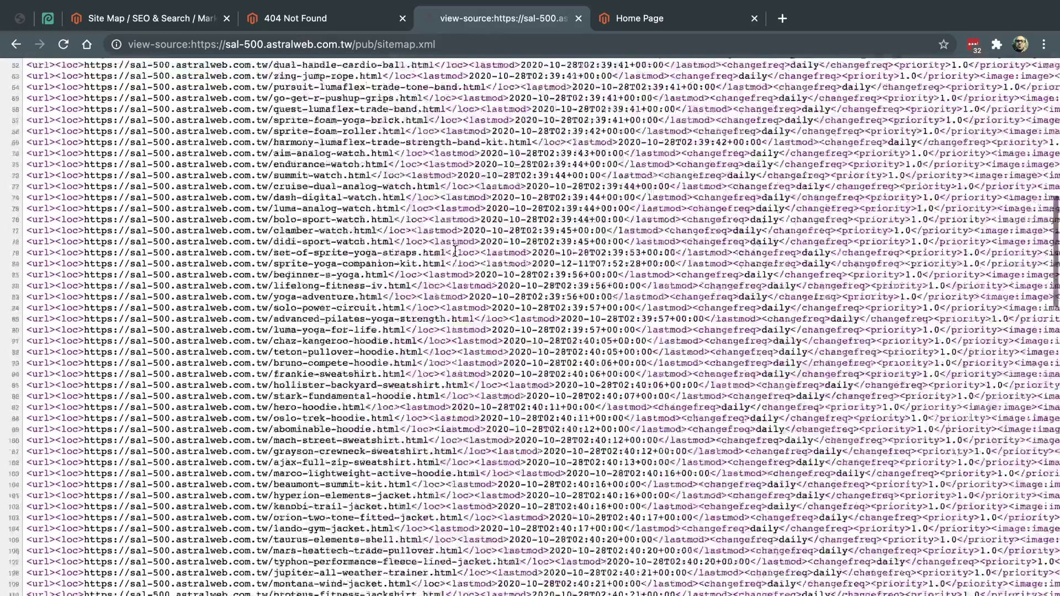
{"action": "scroll", "coordinate": [454, 252], "scroll_direction": "up", "scroll_amount": 10}
Remove pub/ from the address to load the sitemap source from the site root.
{"action": "left_click", "coordinate": [379, 43]}
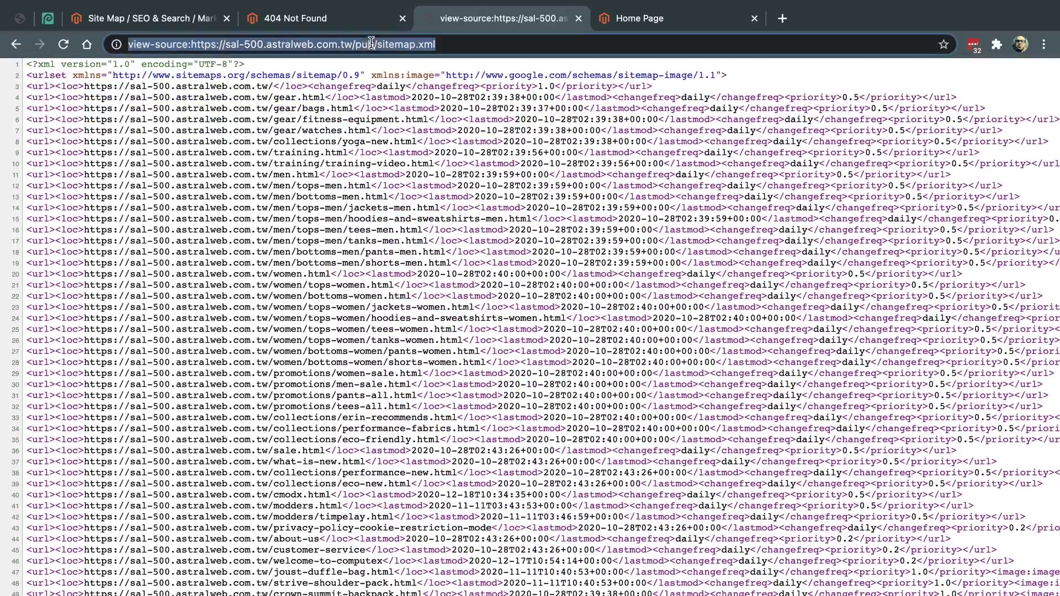
{"action": "left_click", "coordinate": [379, 43]}
{"action": "key", "text": "BackSpace"}
{"action": "key", "text": "BackSpace"}
{"action": "key", "text": "BackSpace"}
{"action": "key", "text": "BackSpace"}
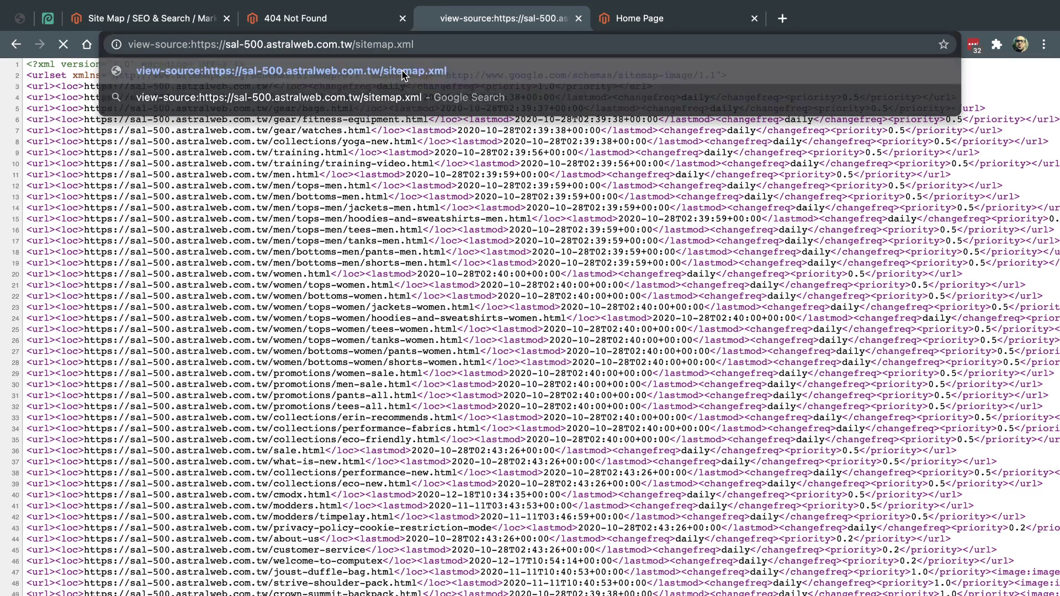
{"action": "key", "text": "Return"}
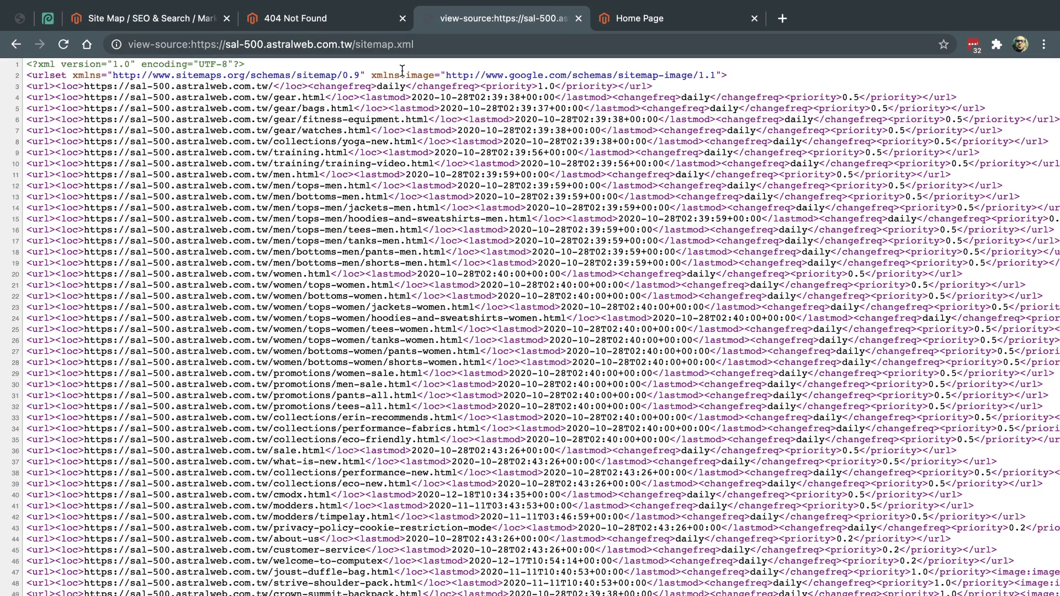
Reload /sitemap.xml in the former 404 tab, then select its full URL.
{"action": "left_click", "coordinate": [374, 22]}
{"action": "left_click", "coordinate": [375, 43]}
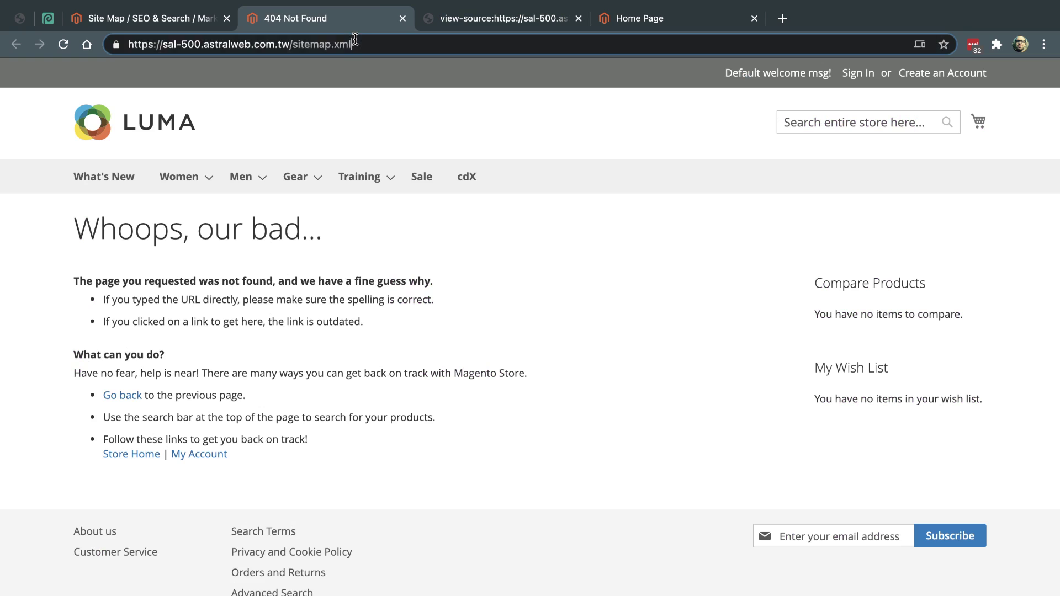
{"action": "left_click", "coordinate": [374, 43]}
{"action": "key", "text": "Return"}
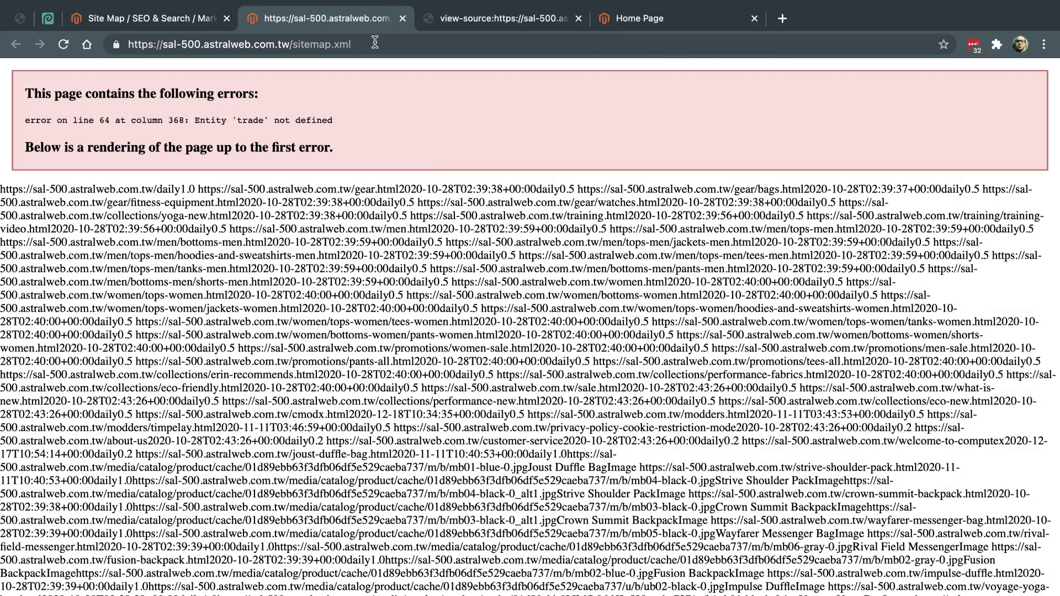
{"action": "left_click_drag", "start_coordinate": [375, 42], "coordinate": [113, 44]}
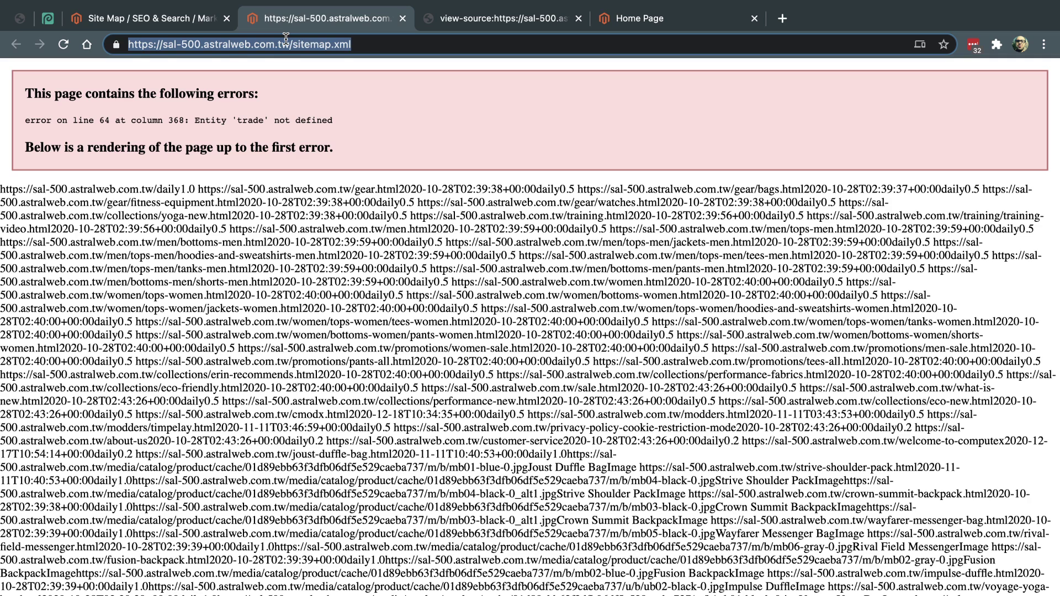
{"action": "left_click_drag", "start_coordinate": [240, 44], "coordinate": [361, 44]}
{"action": "triple_click", "coordinate": [361, 44]}
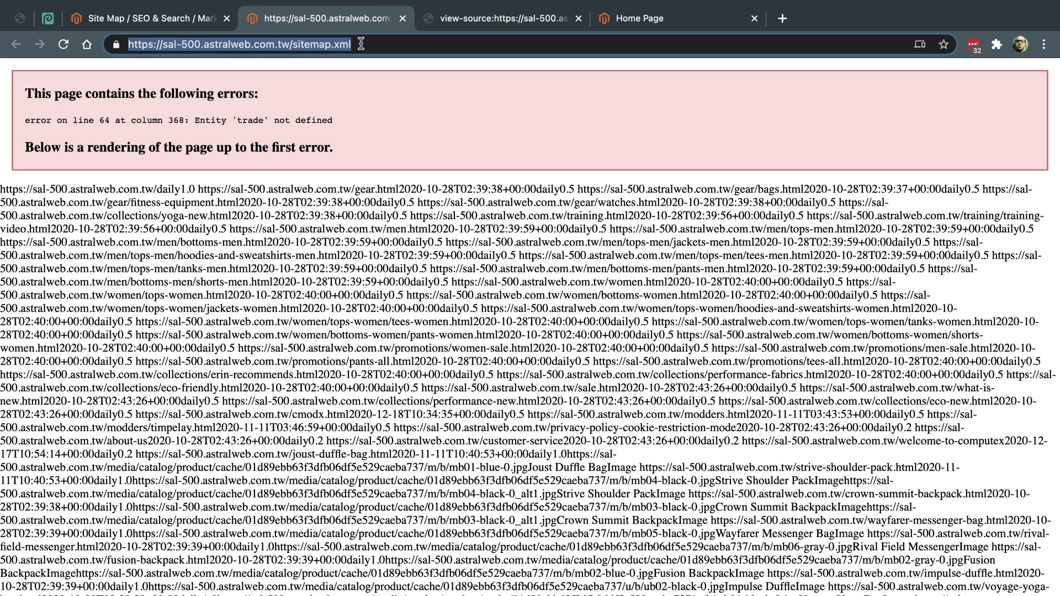